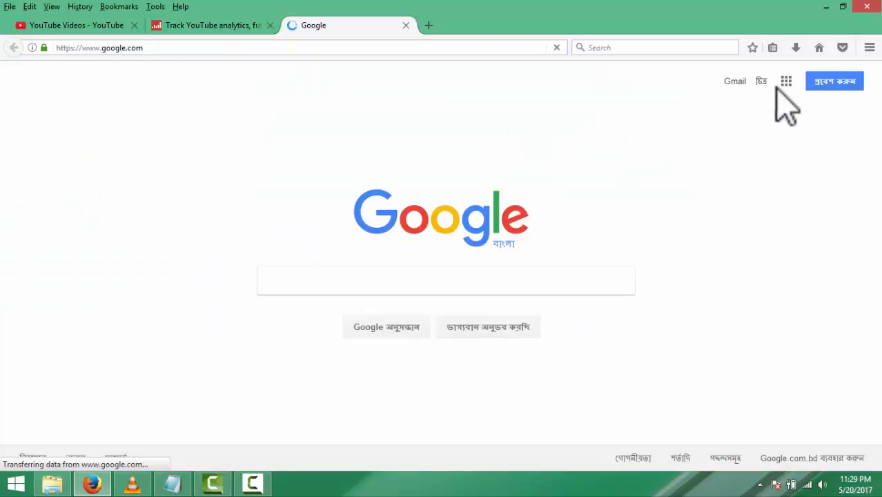
# Go to YouTube through the Google apps grid and start signing in
pyautogui.click(785, 81)
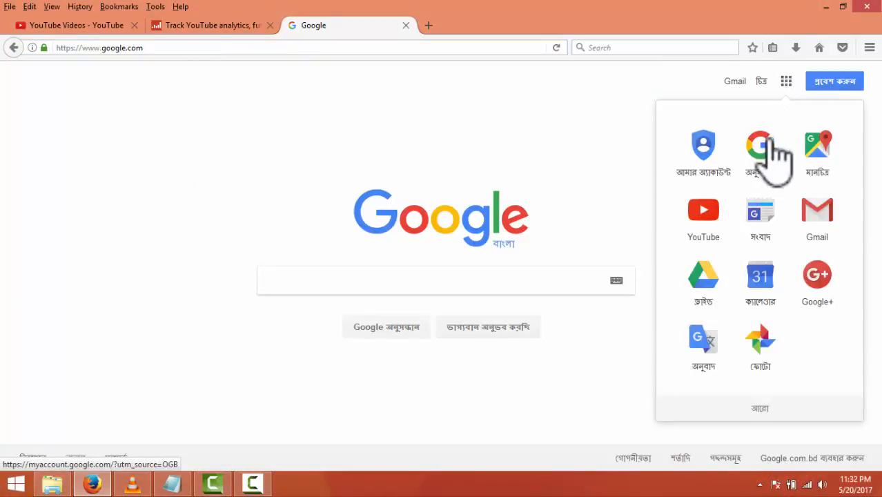
pyautogui.click(696, 212)
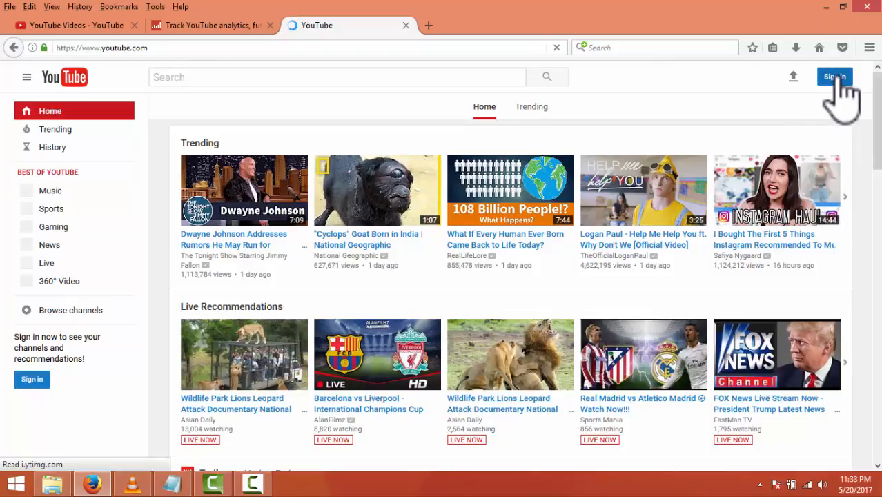
pyautogui.click(836, 77)
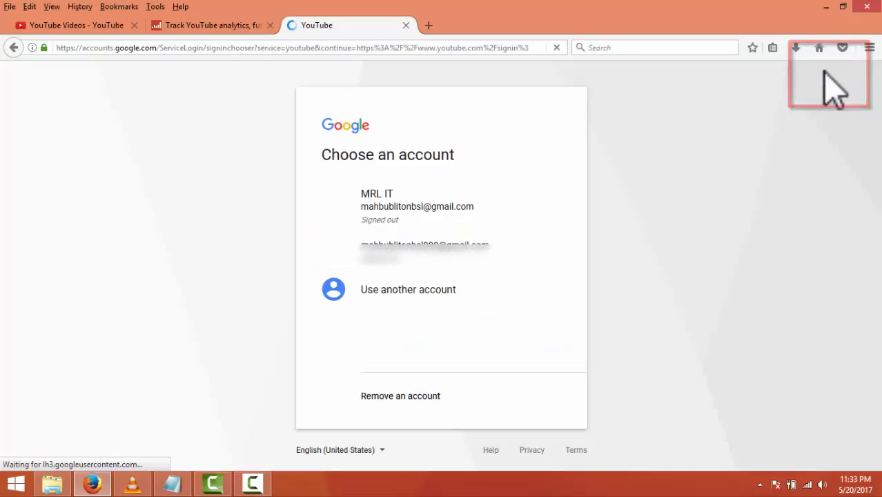
# Choose to use another account and paste in its e-mail address
pyautogui.click(420, 289)
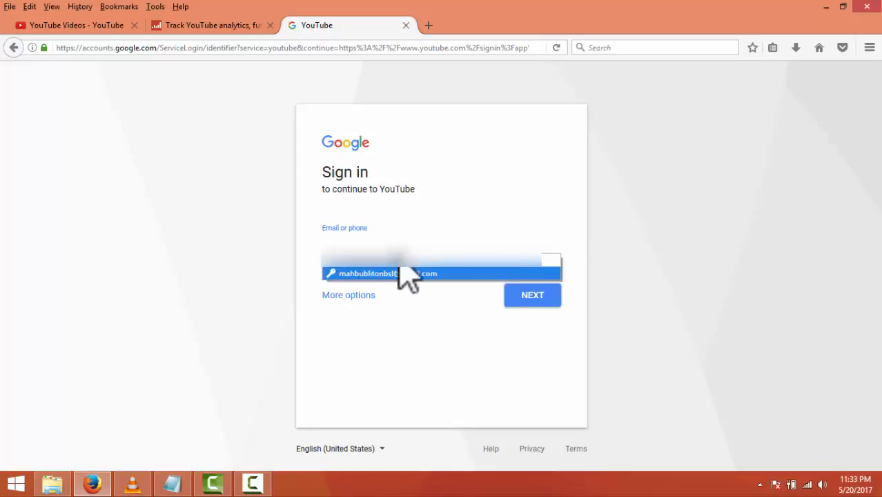
pyautogui.click(392, 243)
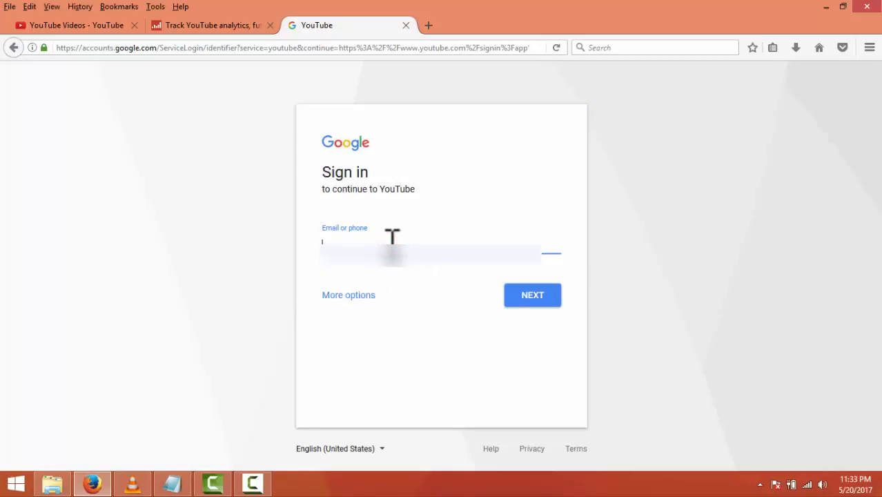
pyautogui.hotkey('ctrl', 'v')
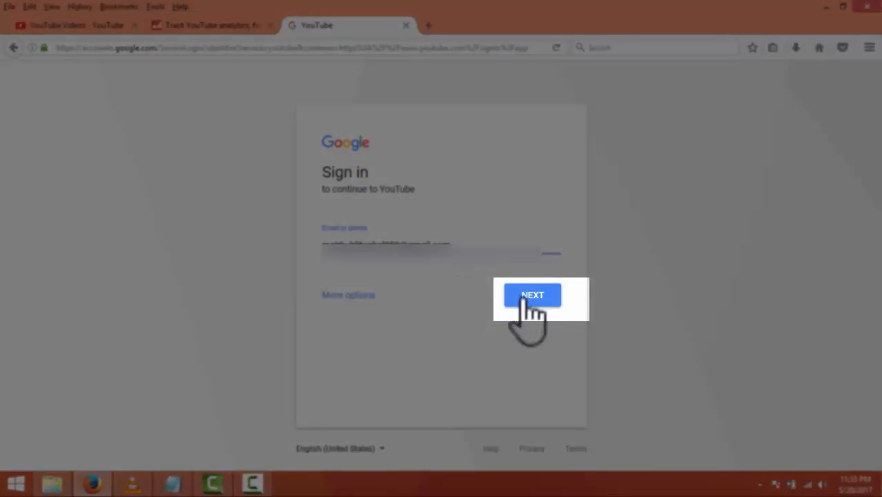
pyautogui.click(536, 301)
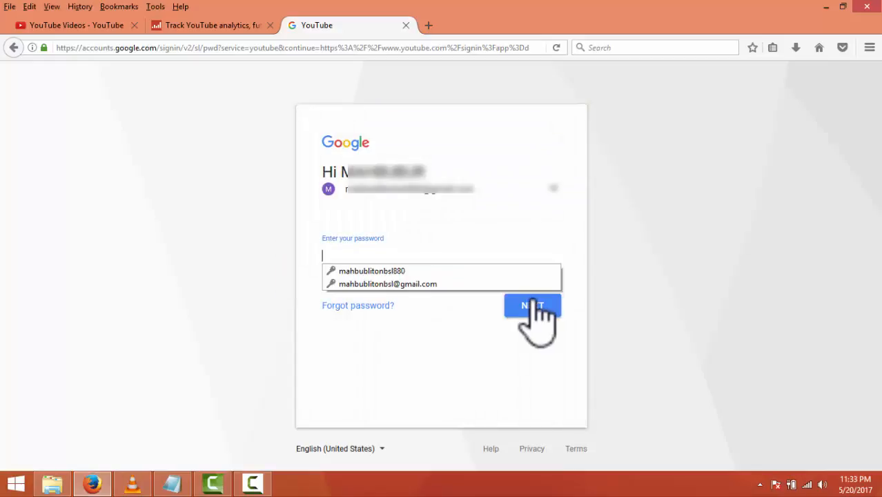
# Enter the account password to finish signing in, and save the login in Firefox
pyautogui.click(404, 251)
pyautogui.click(407, 251)
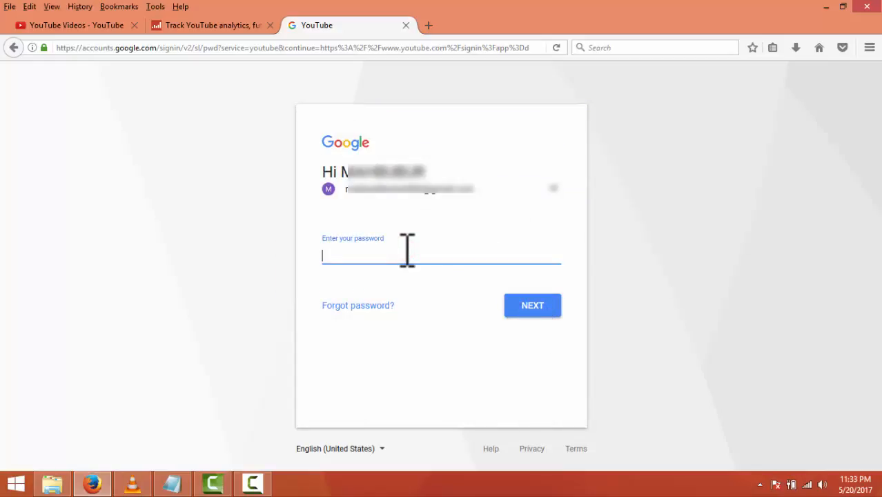
pyautogui.write('••••••••')
pyautogui.click(532, 312)
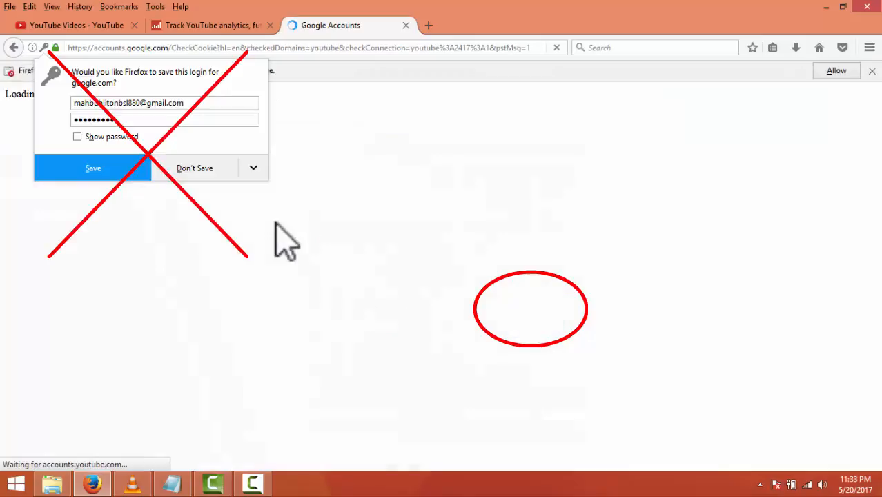
pyautogui.click(122, 176)
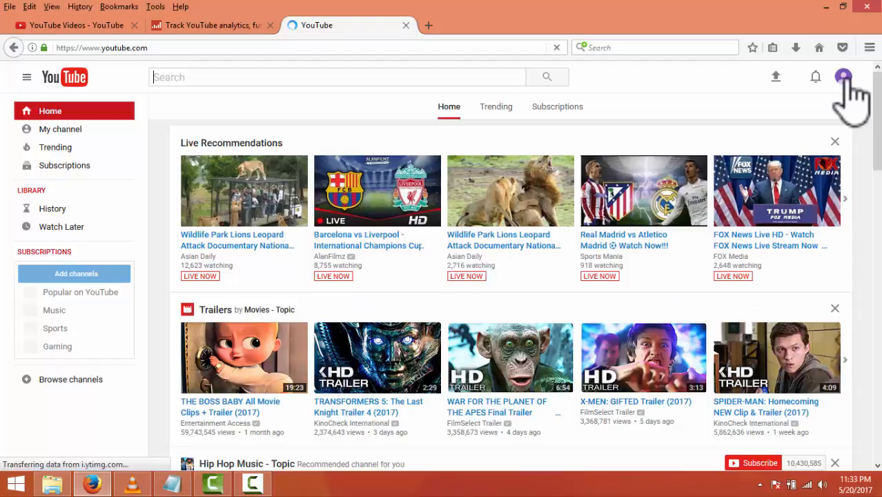
# Open the account menu from the avatar to reach the 'Use YouTube as...' channel dialog
pyautogui.click(843, 78)
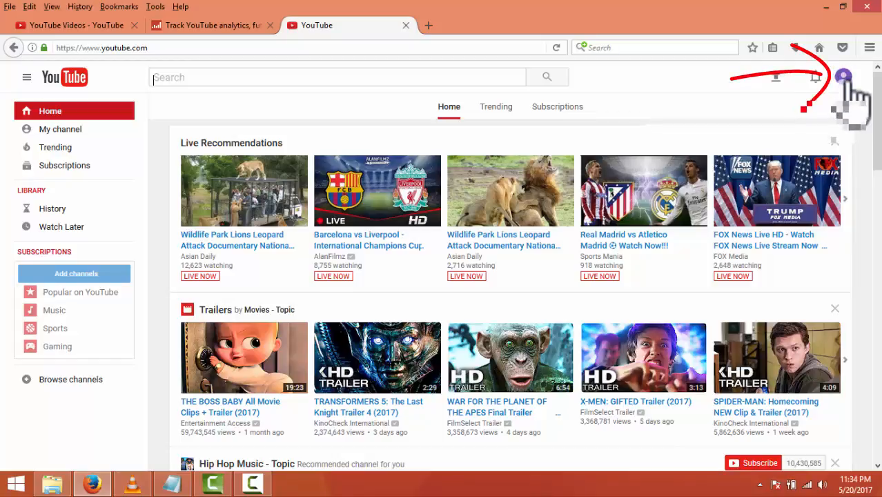
pyautogui.click(843, 77)
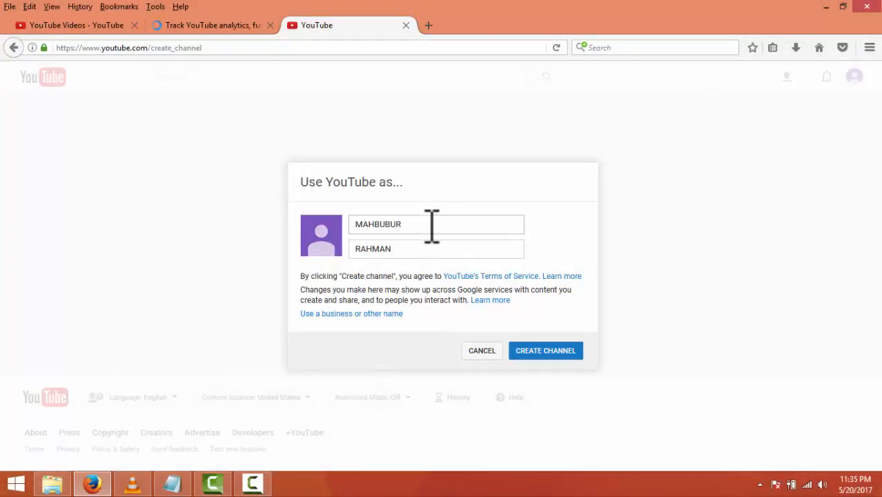
# Replace the prefilled name with first name 'YouTube' and last name 'Videos', then create the channel
pyautogui.doubleClick(424, 224)
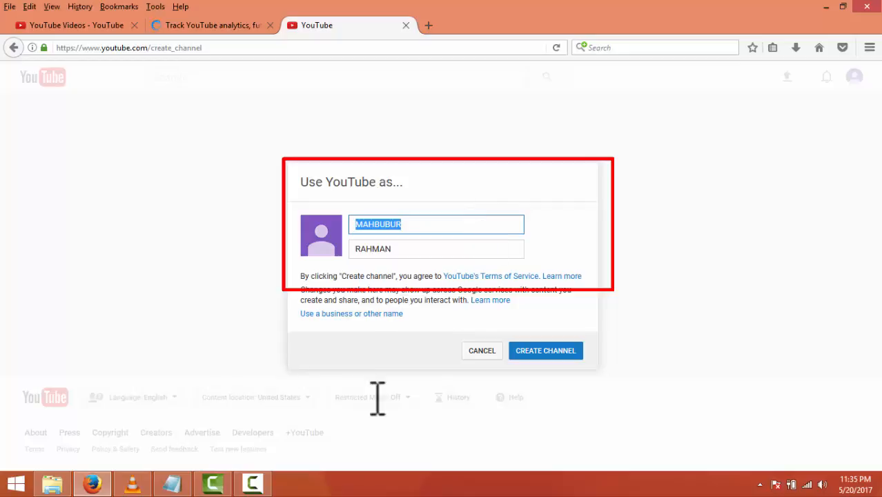
pyautogui.write('YouTube')
pyautogui.press('Tab')
pyautogui.write('Videos')
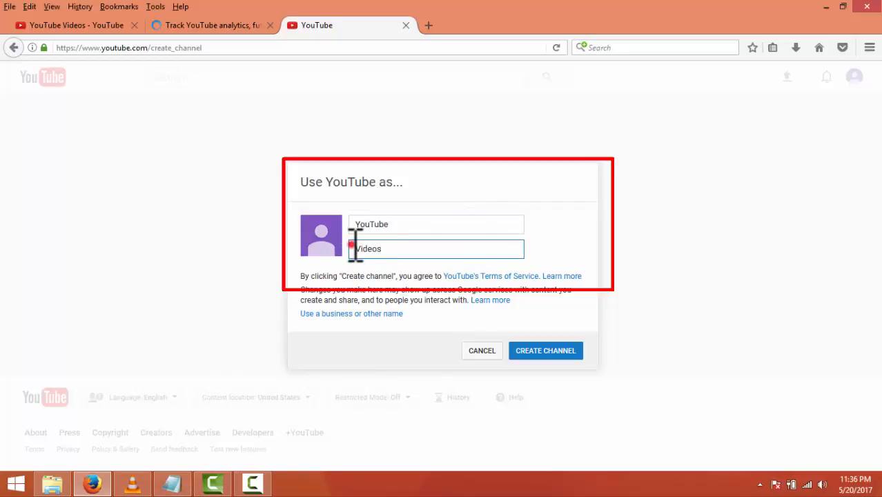
pyautogui.click(543, 348)
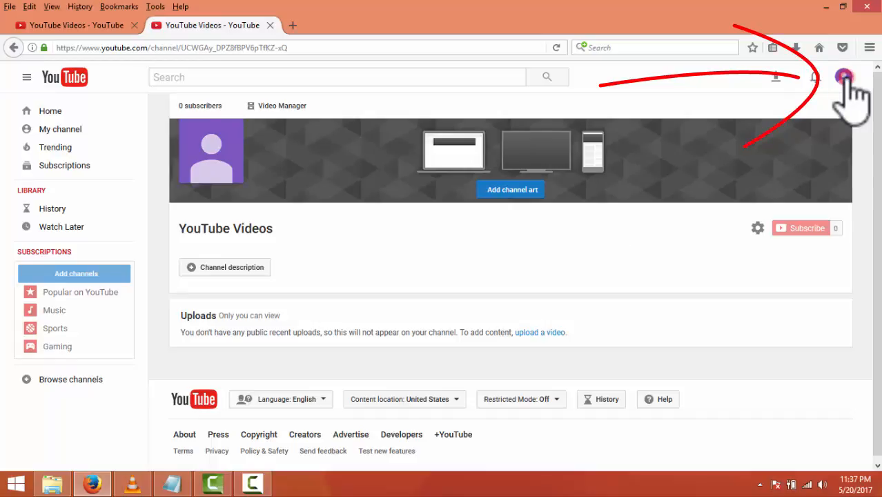
# Open YouTube settings from the account menu and view the channel's additional features
pyautogui.click(843, 77)
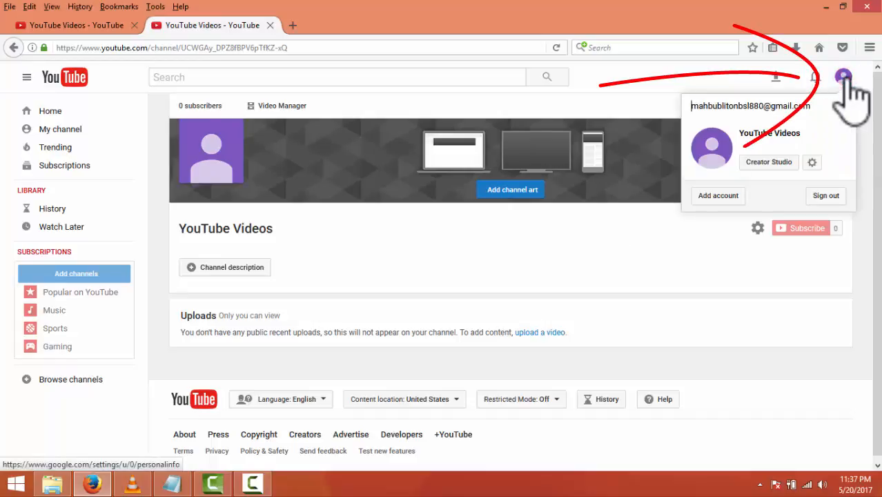
pyautogui.click(816, 169)
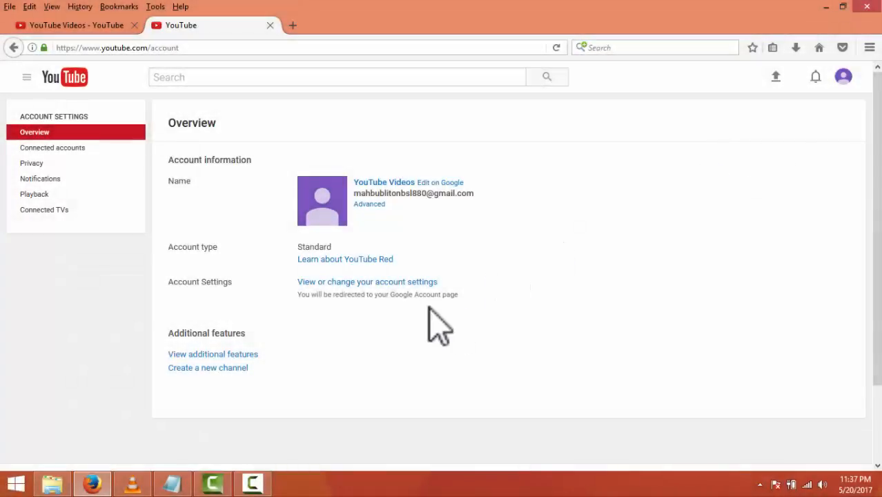
pyautogui.click(229, 354)
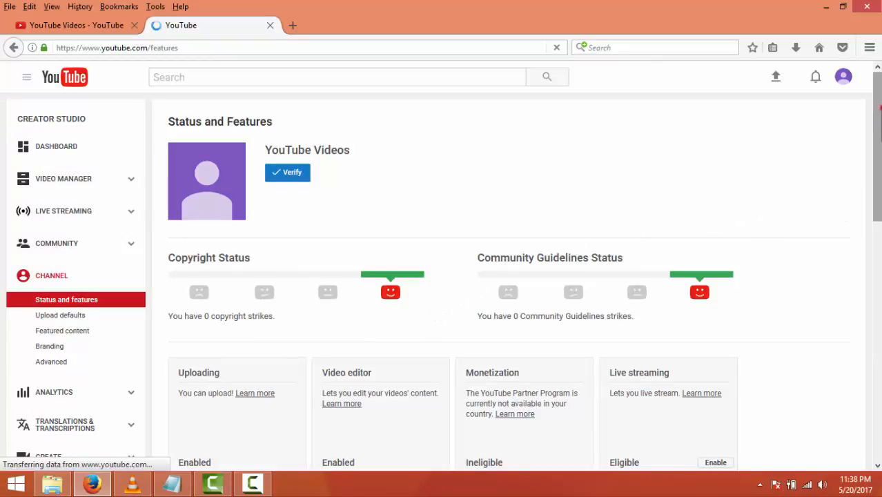
# Look over the feature cards, then start phone verification with Verify under the channel name
pyautogui.scroll(-5, 441, 276)
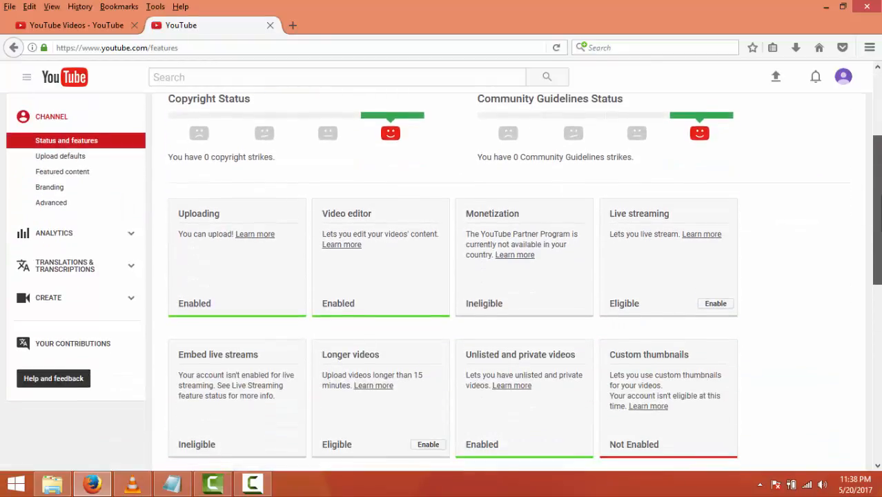
pyautogui.scroll(-3, 807, 221)
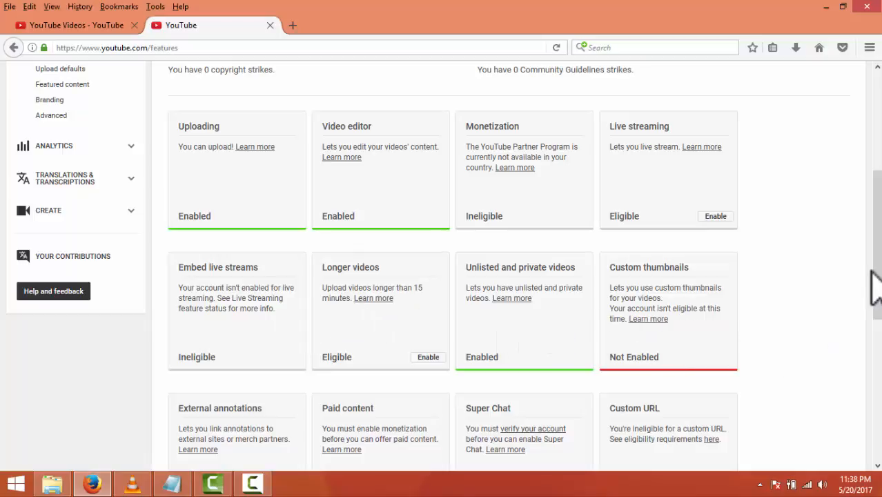
pyautogui.moveTo(876, 276); pyautogui.dragTo(878, 179)
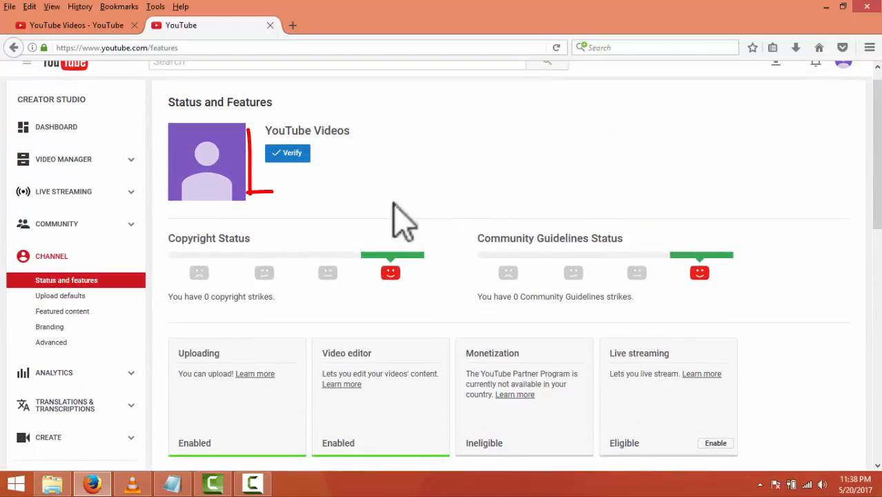
pyautogui.click(288, 154)
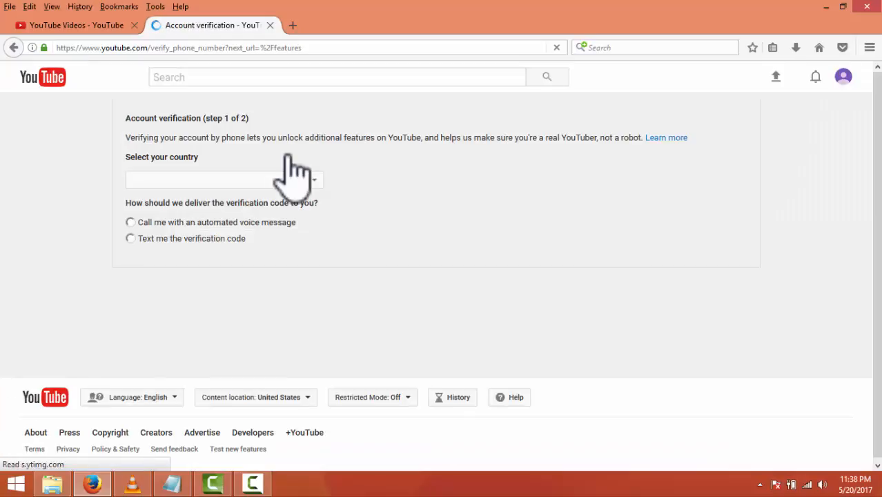
# Choose to receive the code by text message and submit the phone number
pyautogui.click(141, 238)
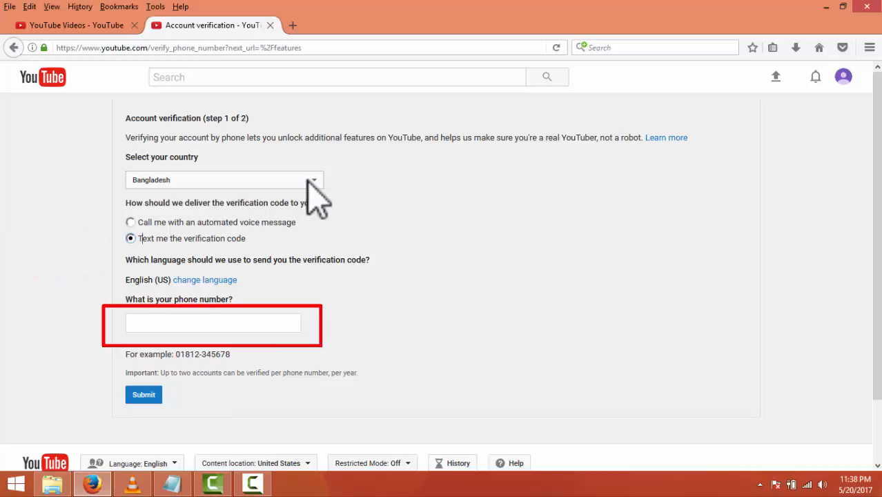
pyautogui.click(201, 322)
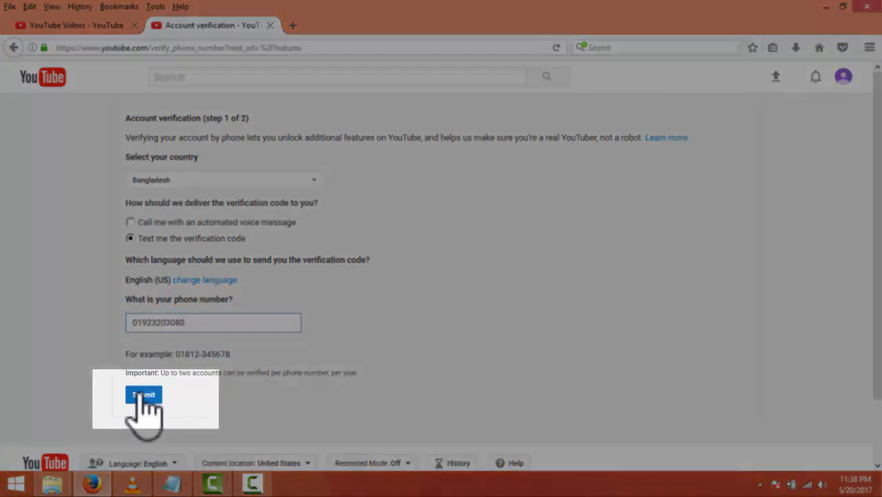
pyautogui.click(146, 398)
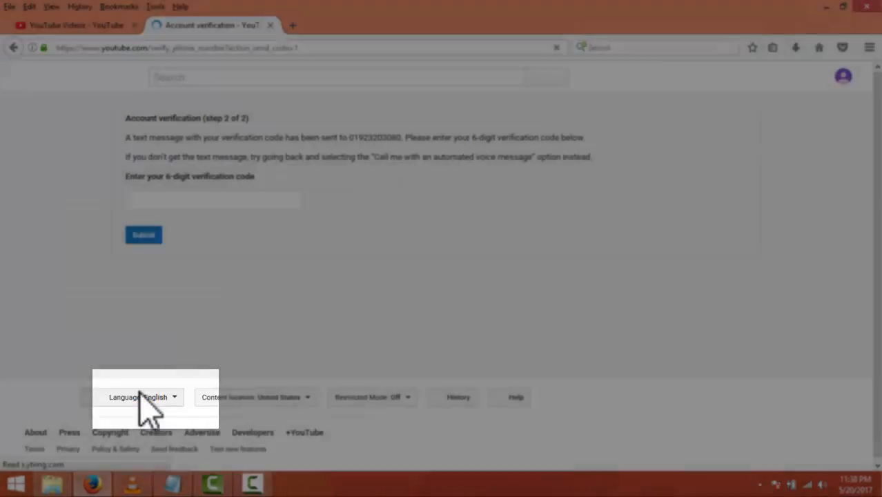
# Enter the 6-digit verification code from the text message and submit it
pyautogui.click(173, 198)
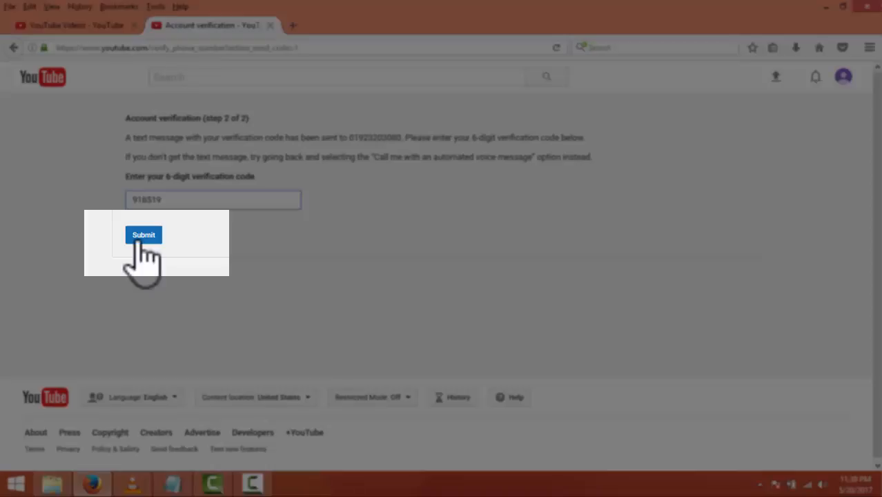
pyautogui.click(145, 238)
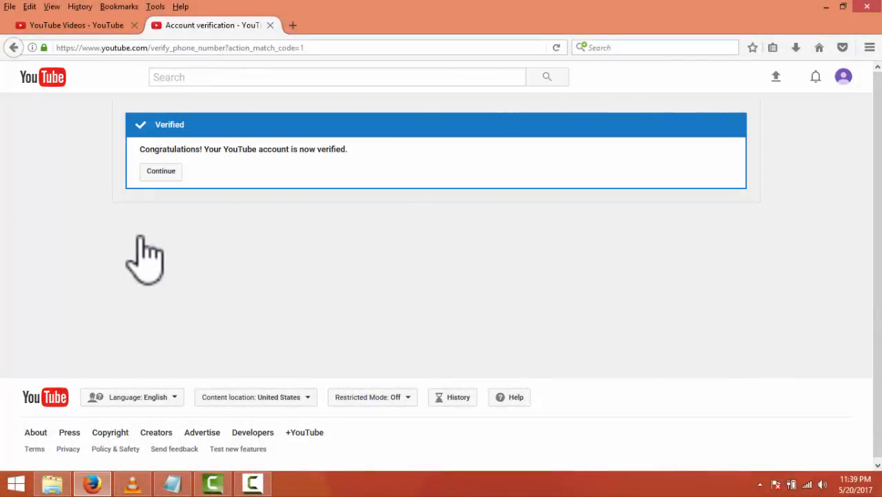
# Continue past the account-verified notice and scroll through the channel's status and features
pyautogui.click(160, 171)
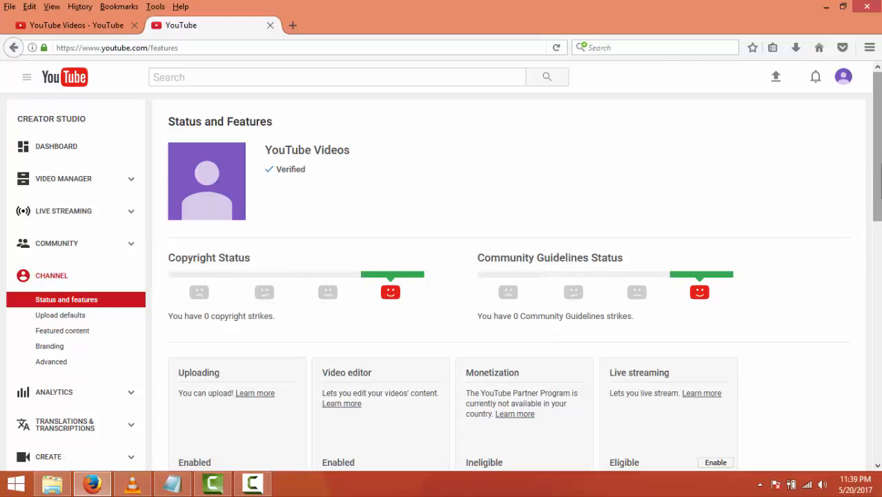
pyautogui.scroll(-3, 441, 265)
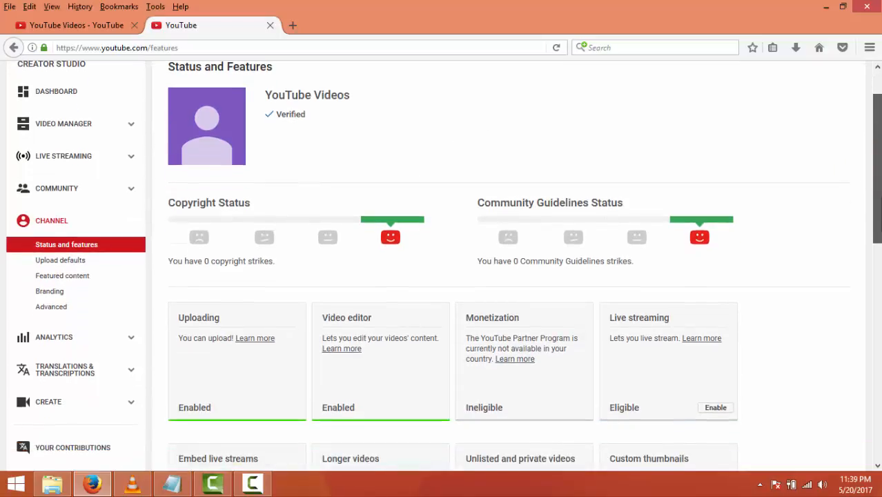
pyautogui.scroll(-2, 441, 265)
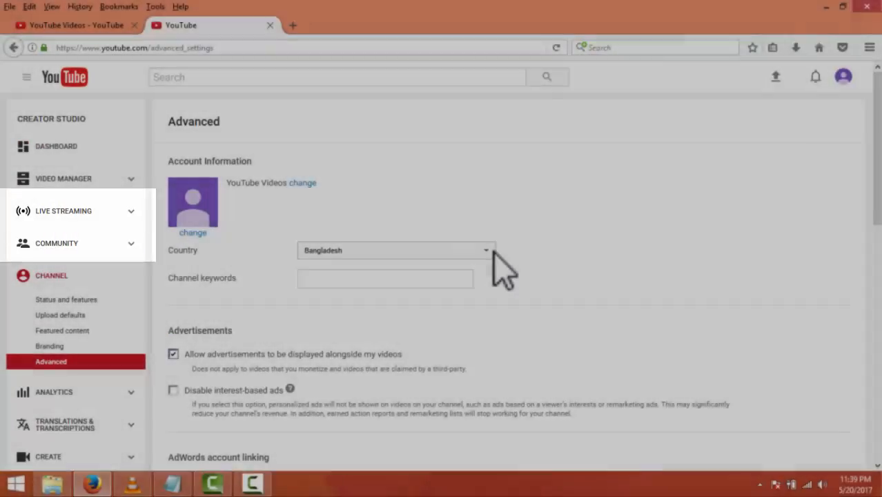
# Set the channel country to United States and save the advanced channel settings
pyautogui.click(491, 250)
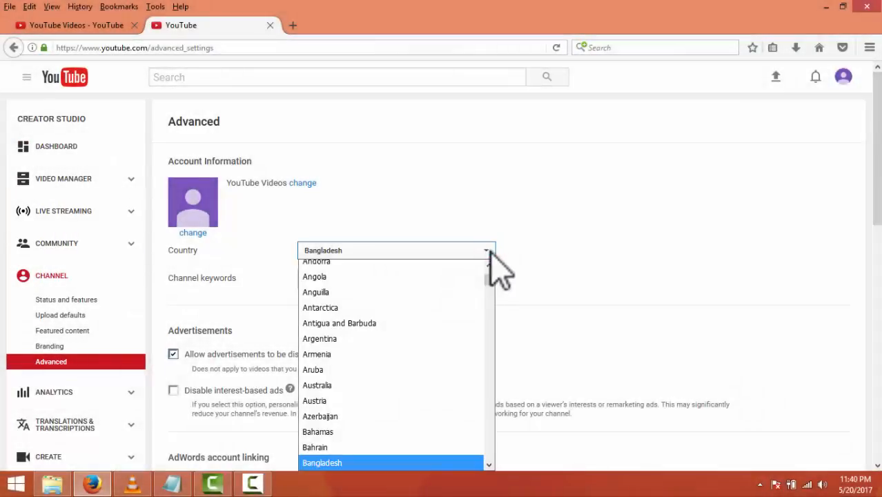
pyautogui.moveTo(490, 279); pyautogui.dragTo(493, 455)
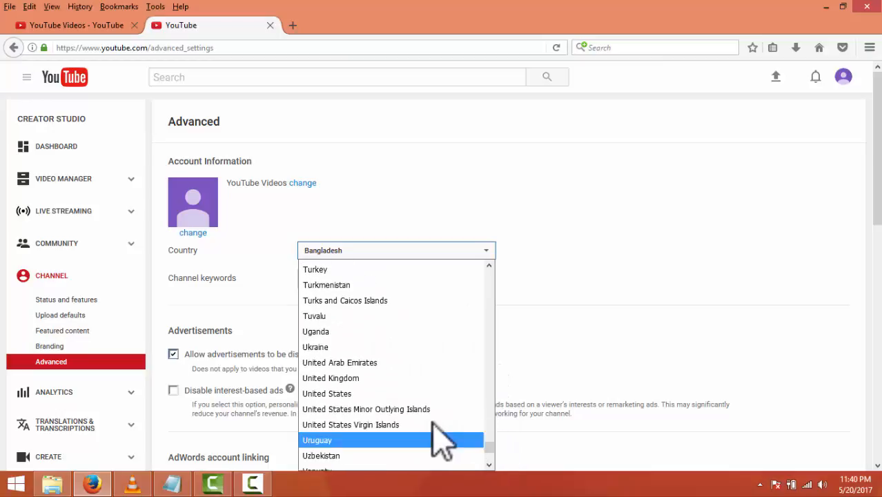
pyautogui.click(338, 392)
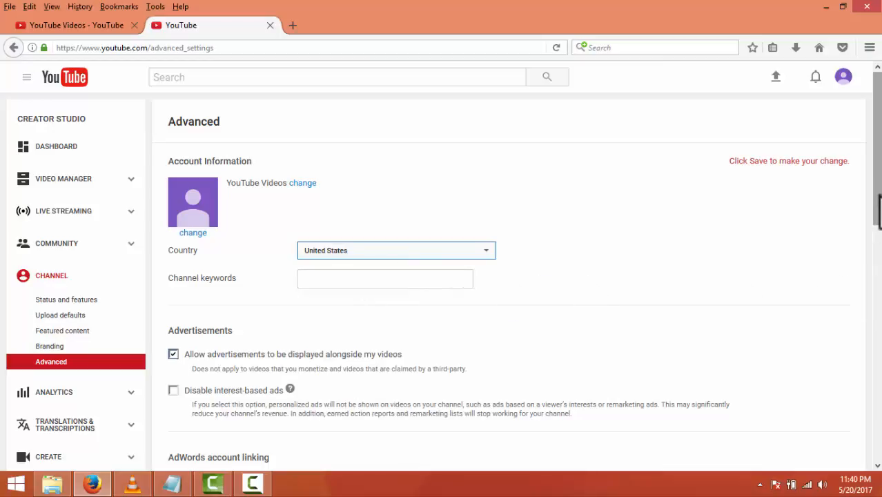
pyautogui.moveTo(879, 197); pyautogui.dragTo(879, 261)
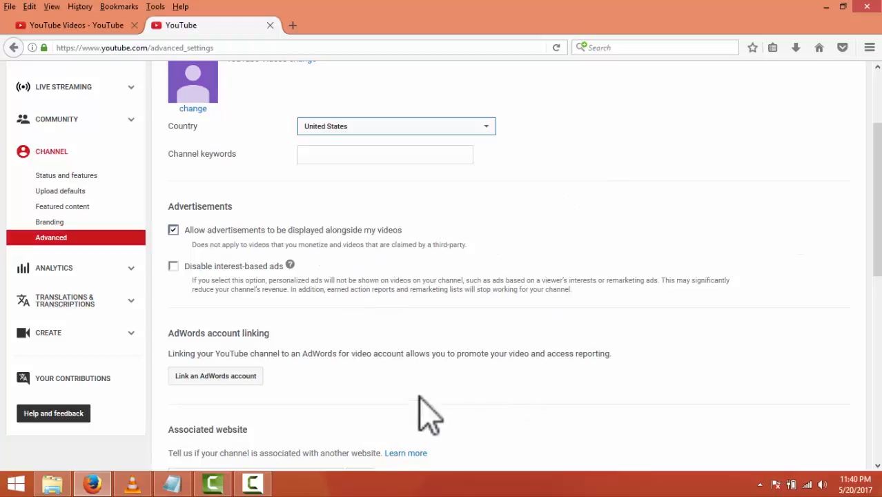
pyautogui.moveTo(877, 226); pyautogui.dragTo(875, 393)
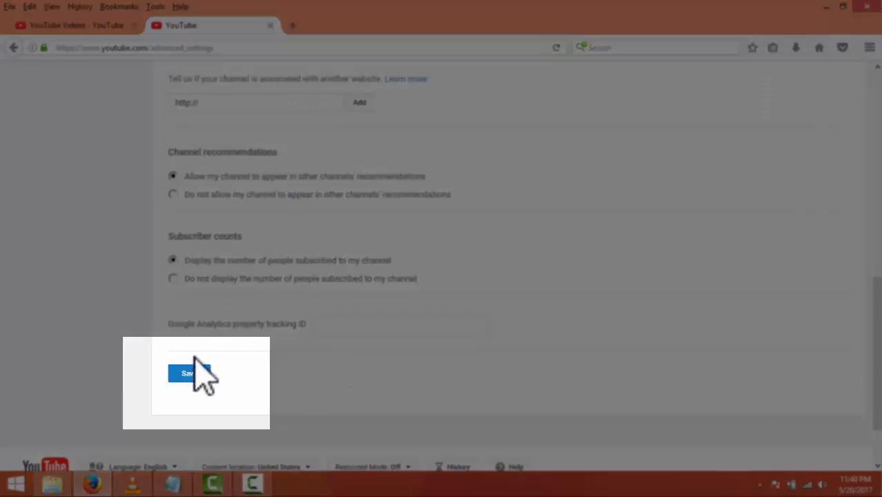
pyautogui.click(182, 367)
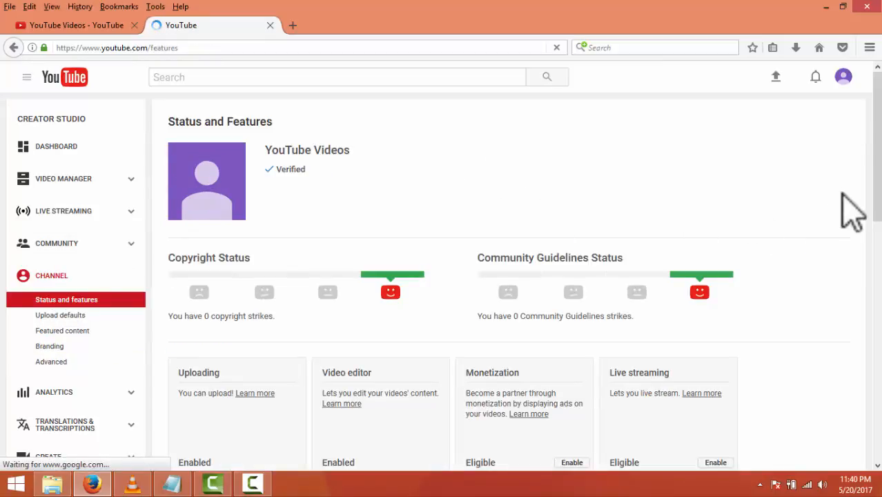
# Scroll to the feature cards, where Monetization and Live streaming show as Eligible
pyautogui.moveTo(868, 177); pyautogui.dragTo(853, 235)
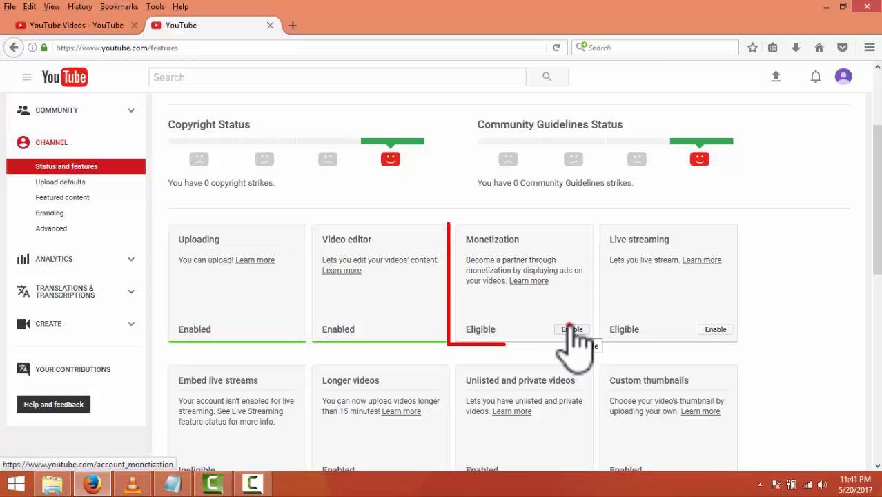
# Enable monetization on the Monetization card to show the four application steps
pyautogui.click(569, 327)
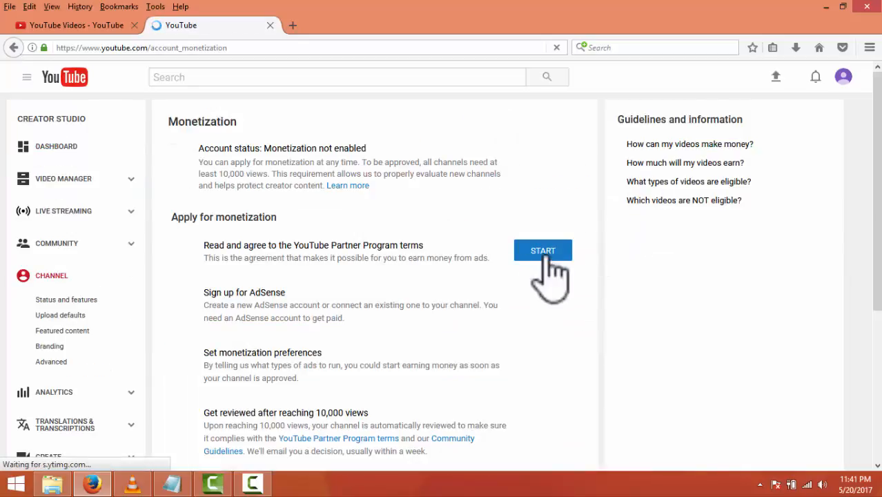
pyautogui.moveTo(878, 236); pyautogui.dragTo(878, 354)
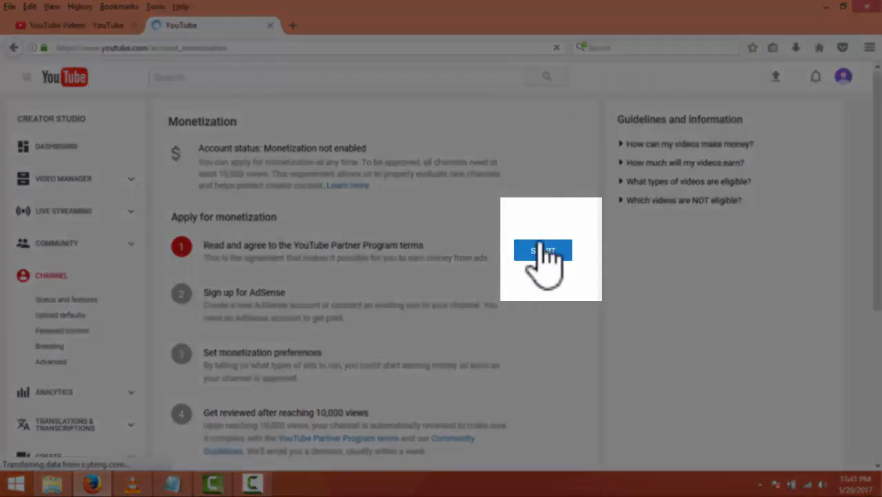
# Tick all three Partner Program agreement checkboxes and accept the YouTube Partner Program terms
pyautogui.click(542, 251)
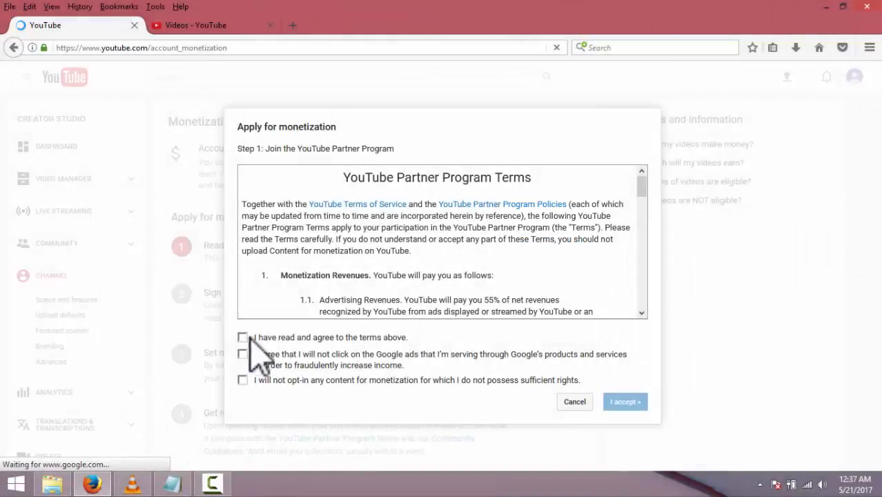
pyautogui.click(242, 337)
pyautogui.click(242, 354)
pyautogui.click(242, 379)
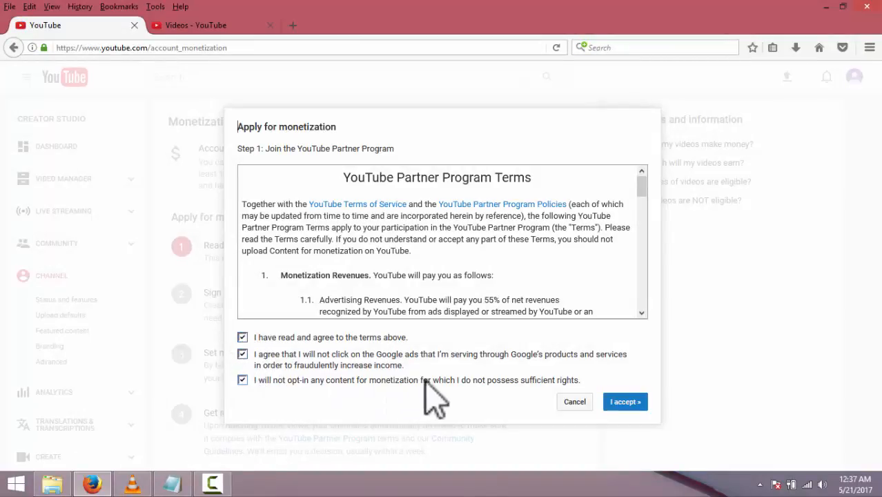
pyautogui.moveTo(640, 191); pyautogui.dragTo(635, 316)
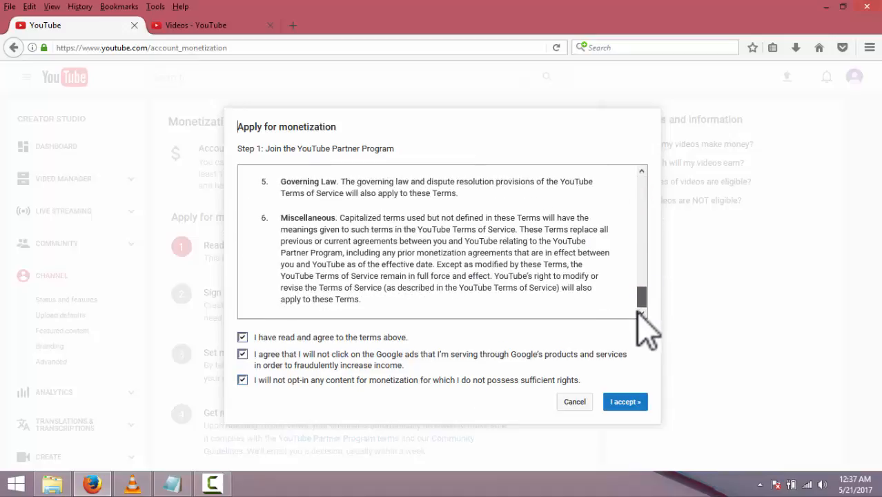
pyautogui.click(618, 403)
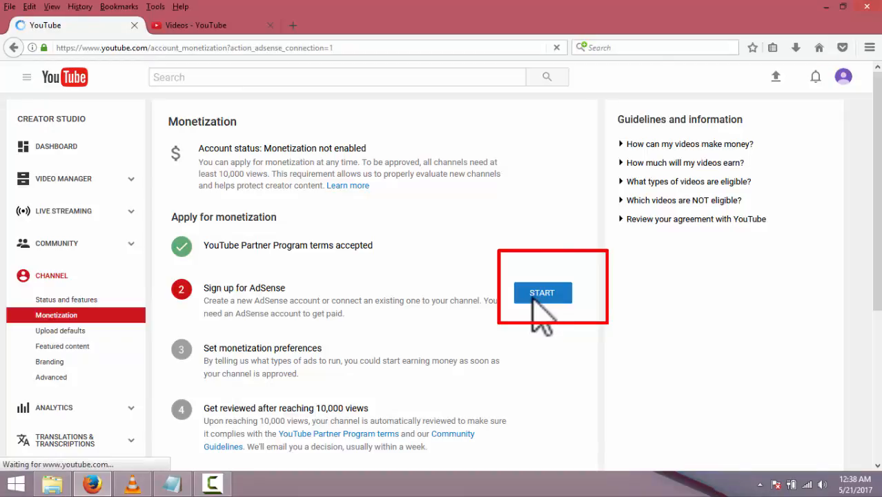
# Start the Sign up for AdSense step and continue to the Welcome to AdSense page
pyautogui.click(537, 296)
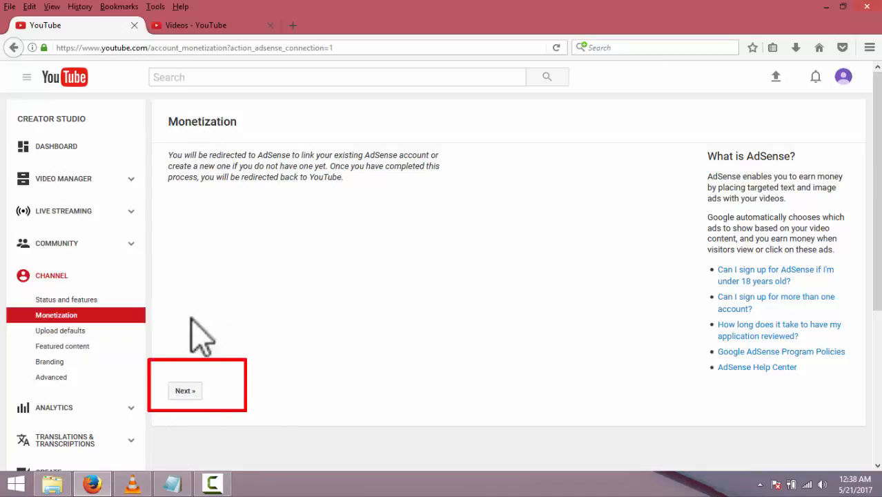
pyautogui.click(174, 391)
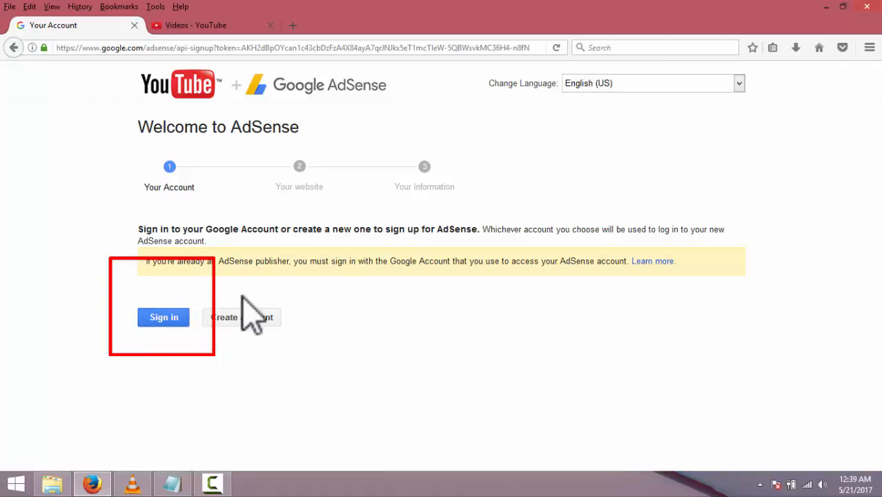
# Sign in with the Google account and save the channel website URL with English content language
pyautogui.click(158, 319)
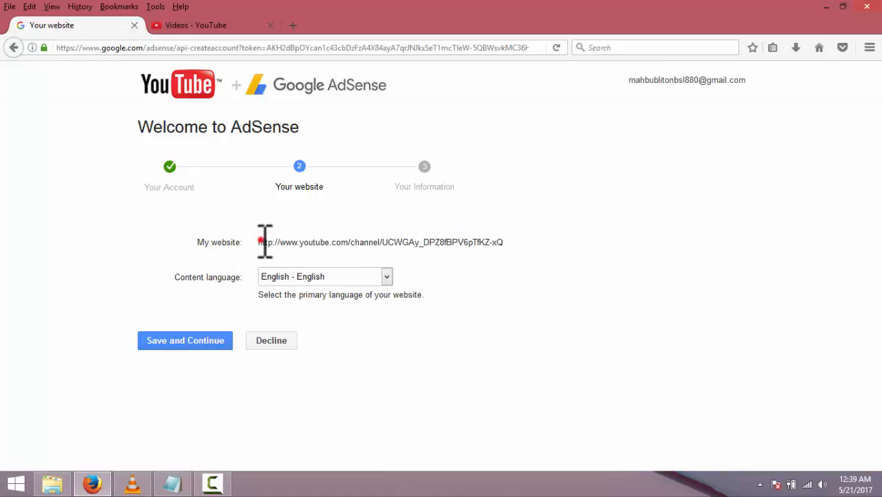
pyautogui.moveTo(261, 241); pyautogui.dragTo(498, 238)
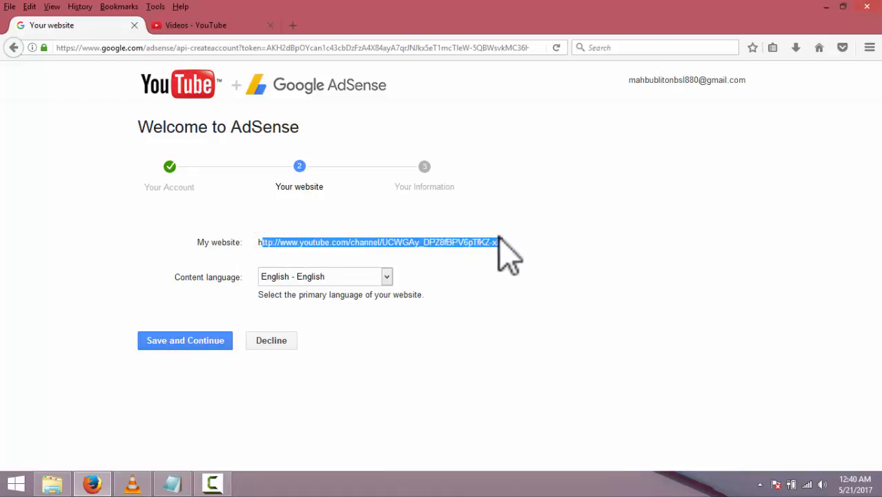
pyautogui.moveTo(252, 241); pyautogui.dragTo(535, 238)
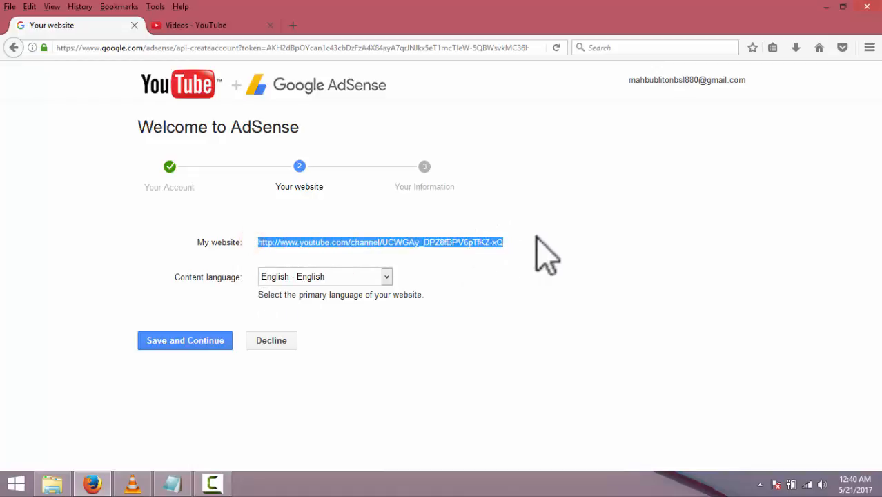
pyautogui.click(179, 340)
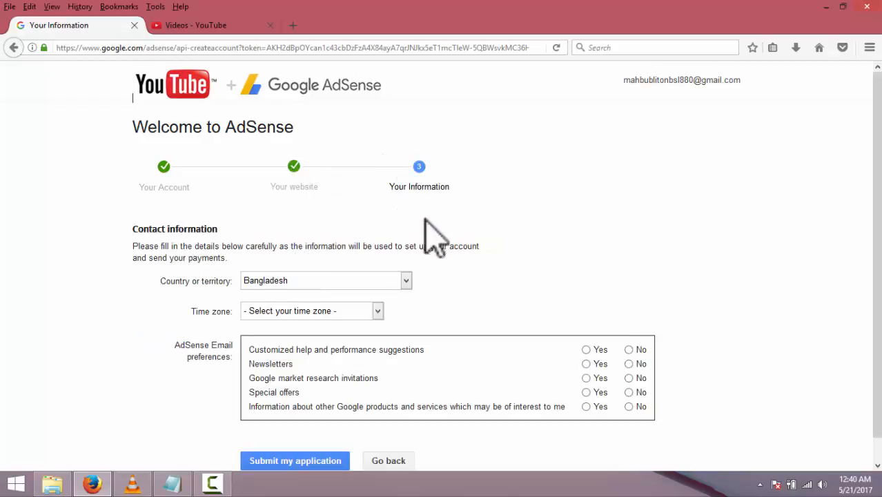
# Choose (UTC-06:00) Mexico City from the Time zone dropdown in the contact form
pyautogui.moveTo(879, 134); pyautogui.dragTo(878, 207)
pyautogui.click(376, 180)
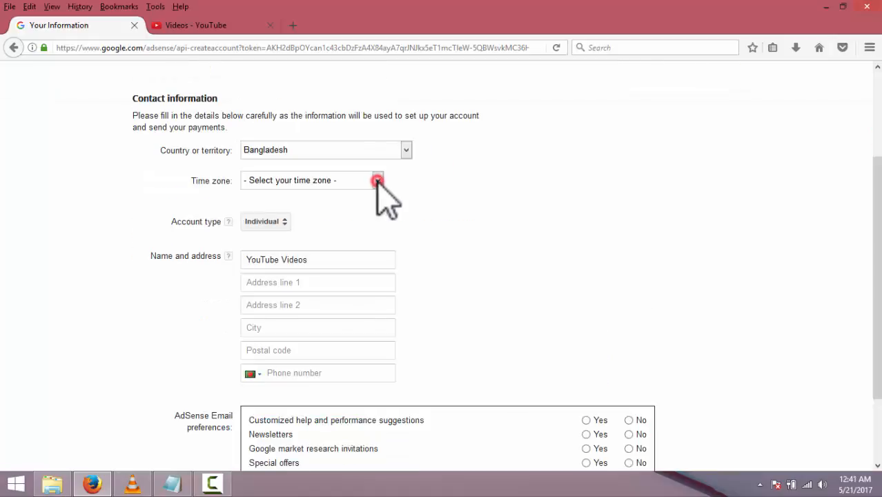
pyautogui.moveTo(380, 206); pyautogui.dragTo(386, 232)
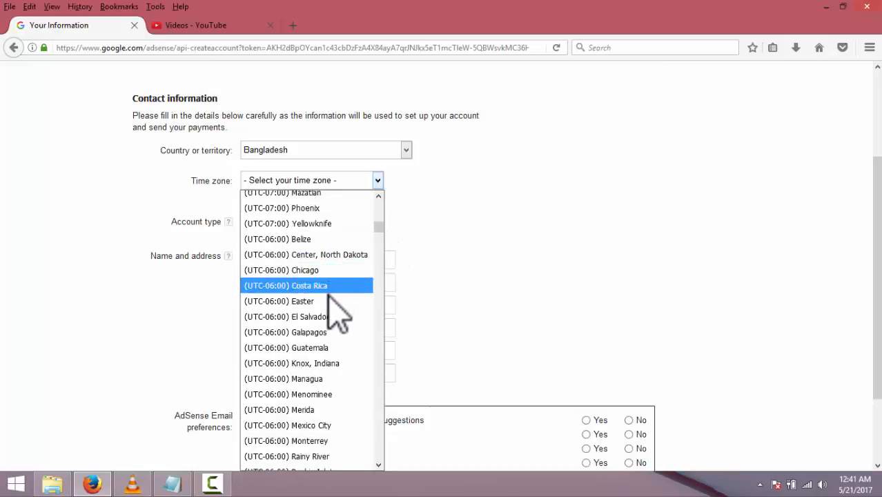
pyautogui.click(378, 467)
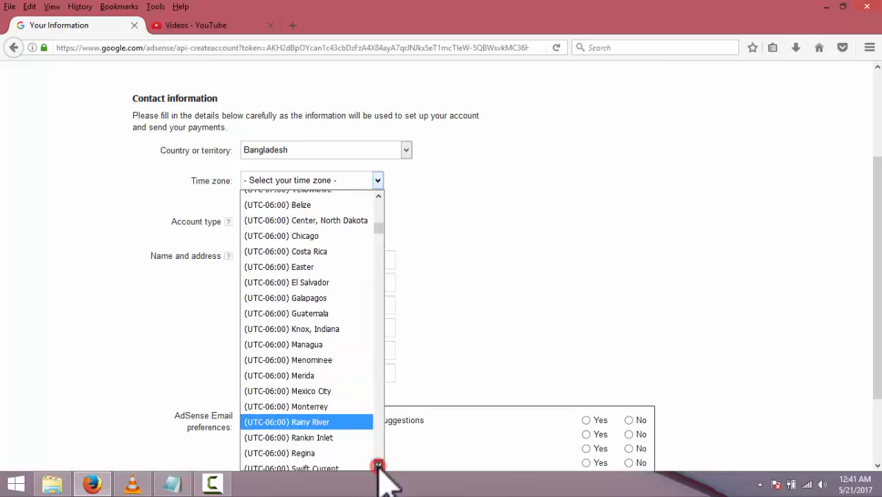
pyautogui.click(378, 466)
pyautogui.click(378, 467)
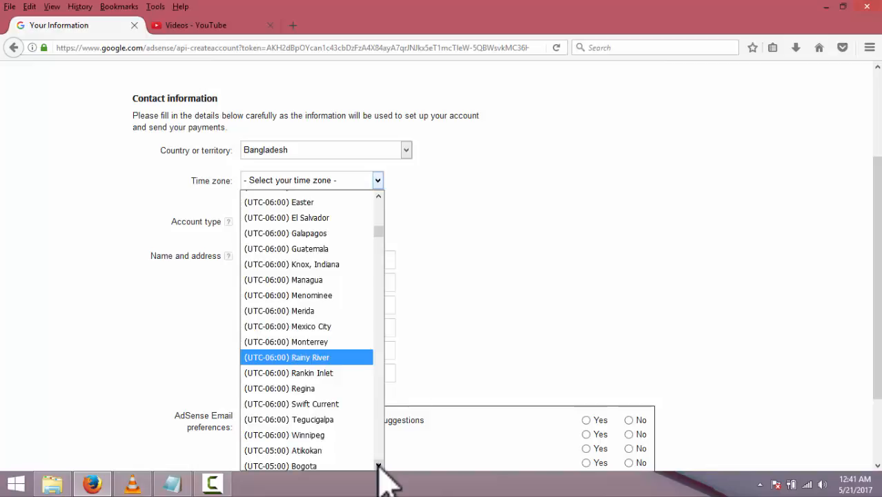
pyautogui.click(378, 466)
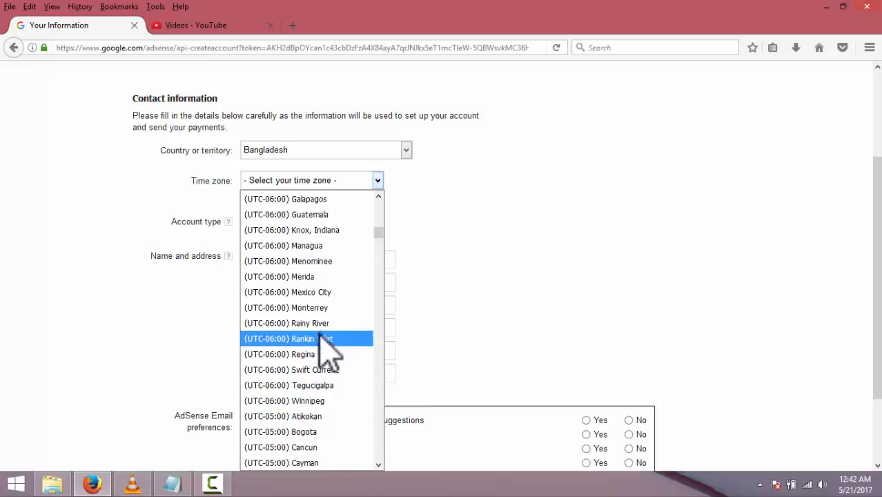
pyautogui.click(316, 292)
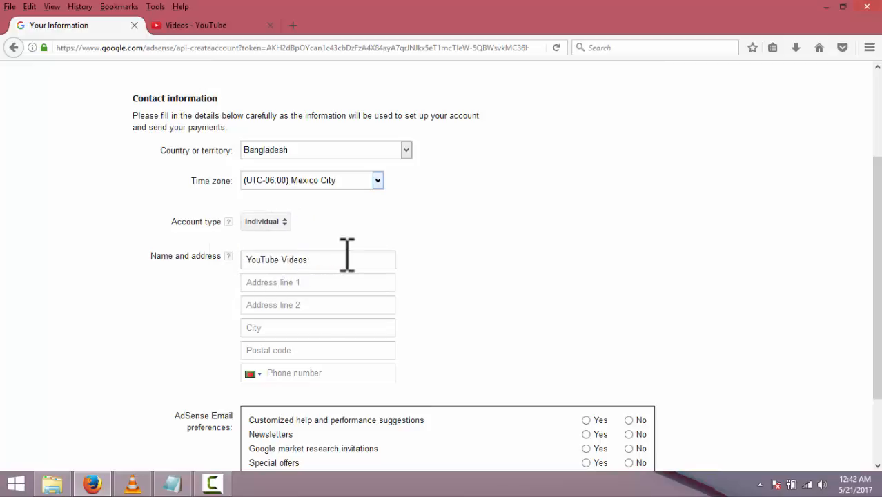
pyautogui.click(386, 283)
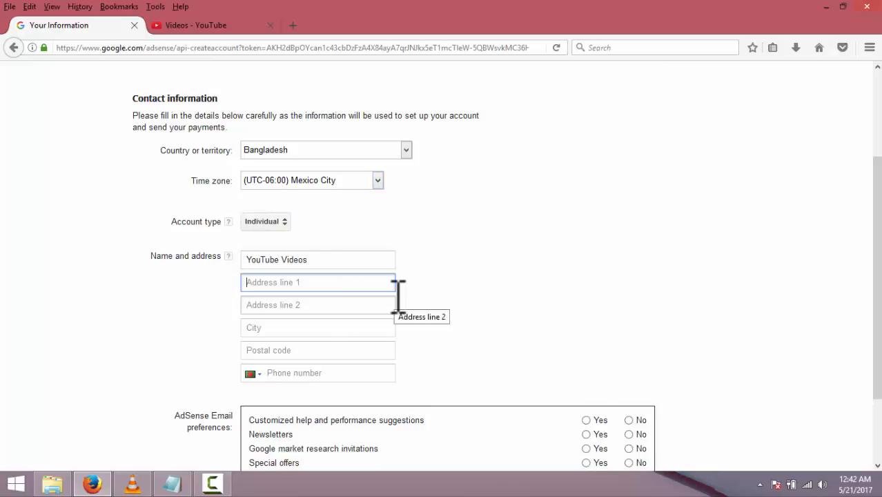
# Enter both address lines, the city and postal code, and begin the phone number
pyautogui.write('n')
pyautogui.press('BackSpace')
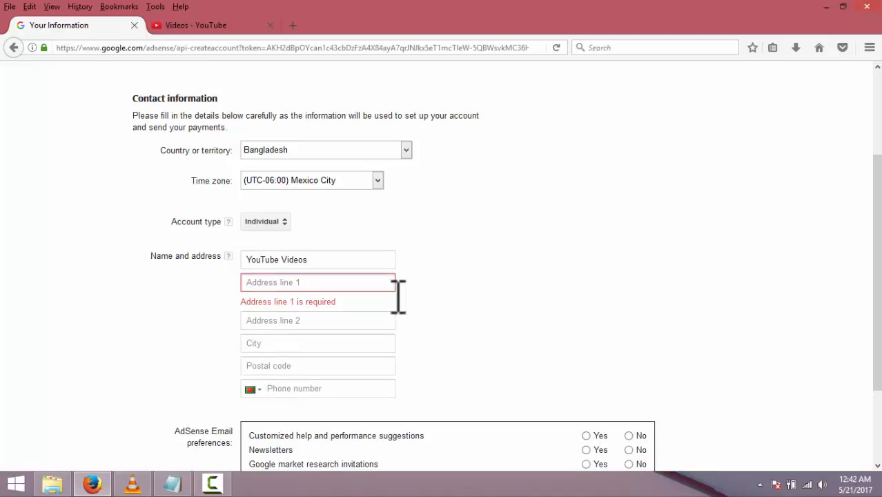
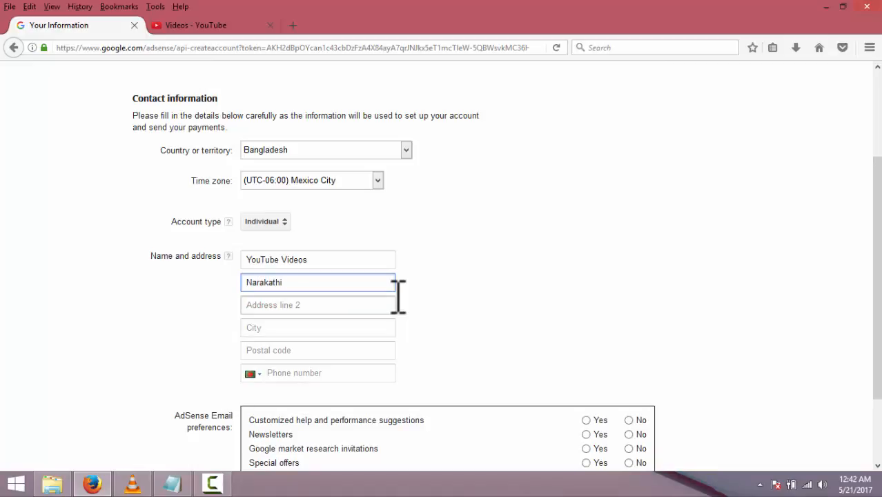
pyautogui.press('Tab')
pyautogui.write('S')
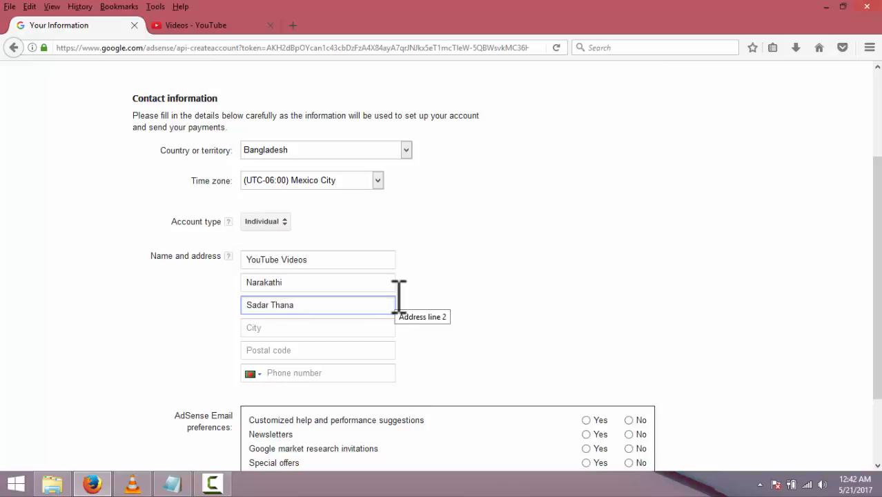
pyautogui.click(341, 325)
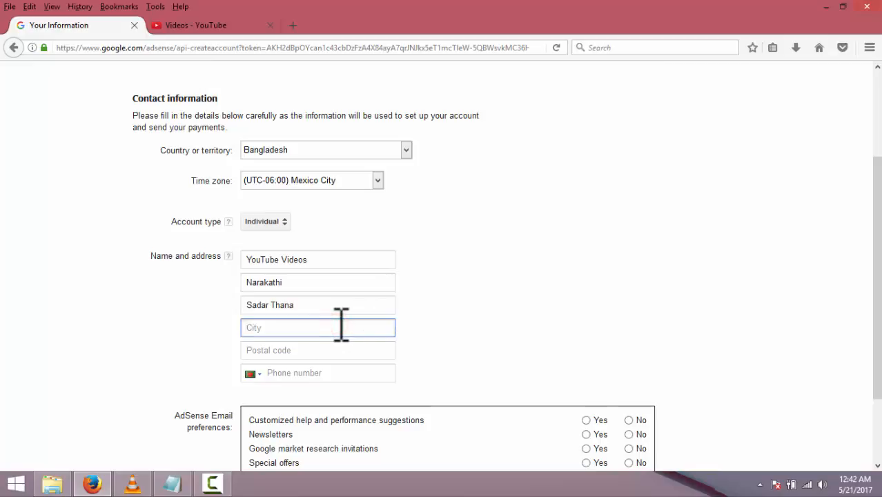
pyautogui.write('Barisal')
pyautogui.click(296, 350)
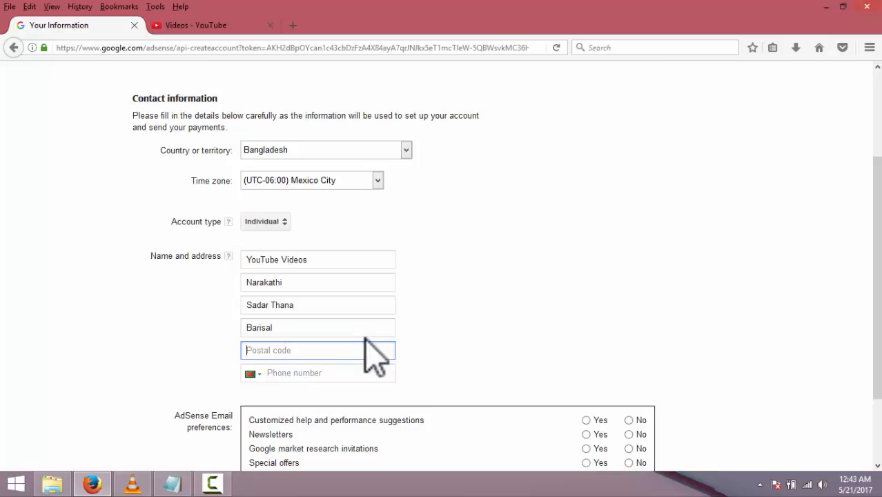
pyautogui.write('8')
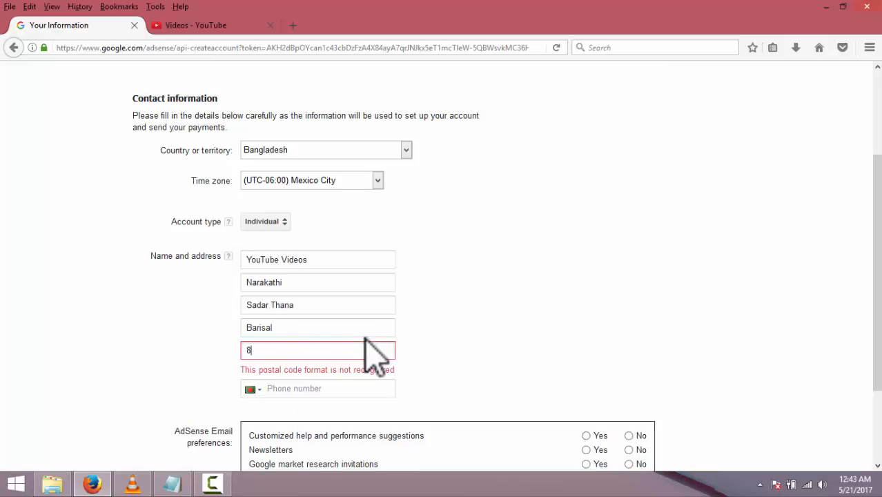
pyautogui.write('200')
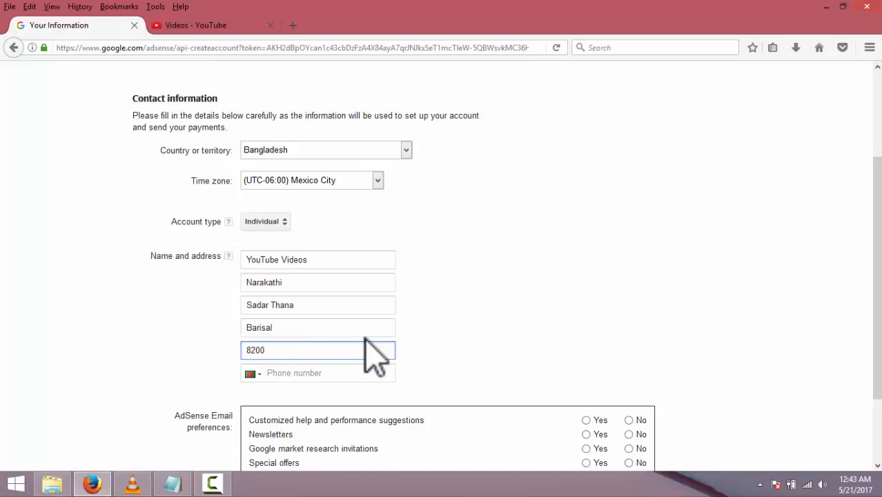
pyautogui.click(356, 379)
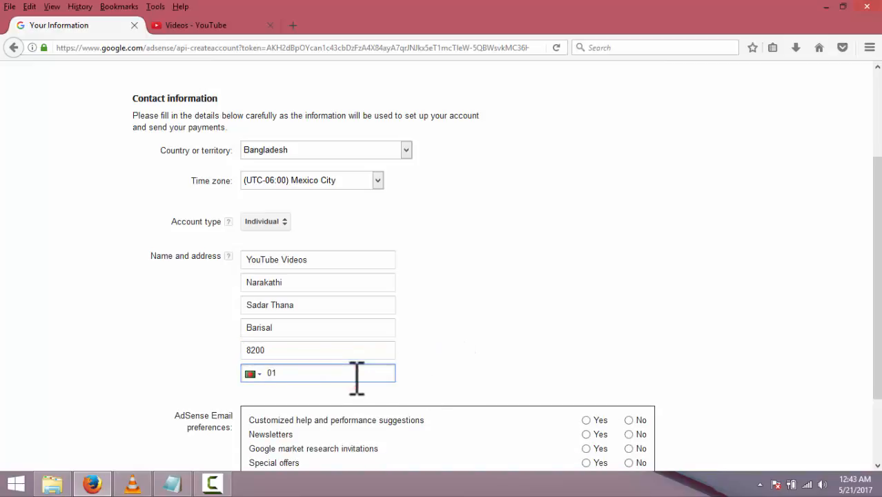
# Answer Yes to all five email preferences and submit the AdSense application
pyautogui.moveTo(876, 222); pyautogui.dragTo(872, 289)
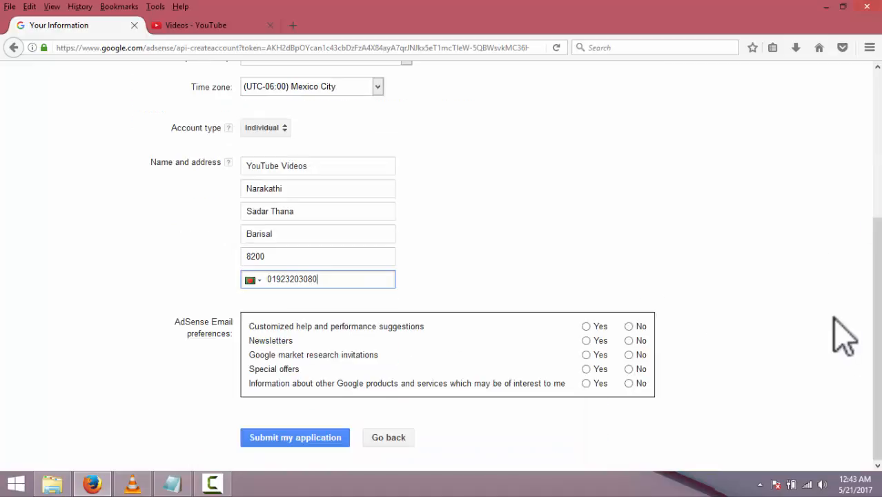
pyautogui.click(584, 327)
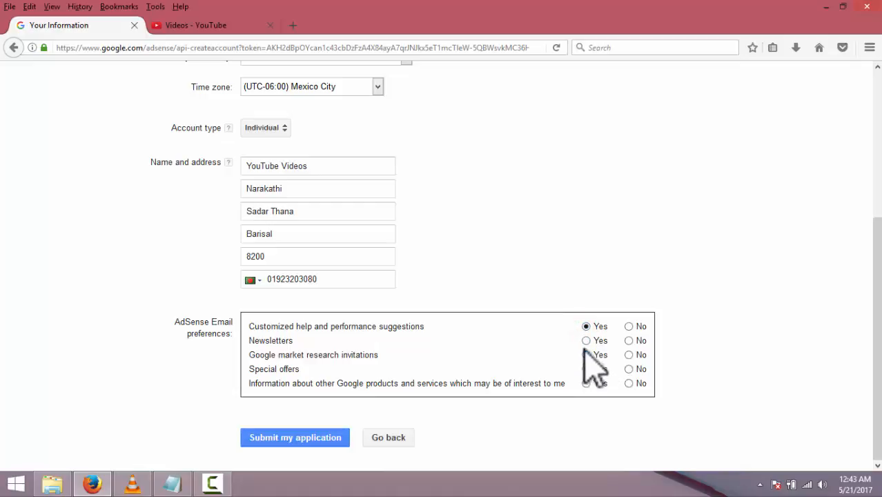
pyautogui.click(585, 340)
pyautogui.click(585, 354)
pyautogui.click(584, 369)
pyautogui.click(585, 383)
pyautogui.click(283, 439)
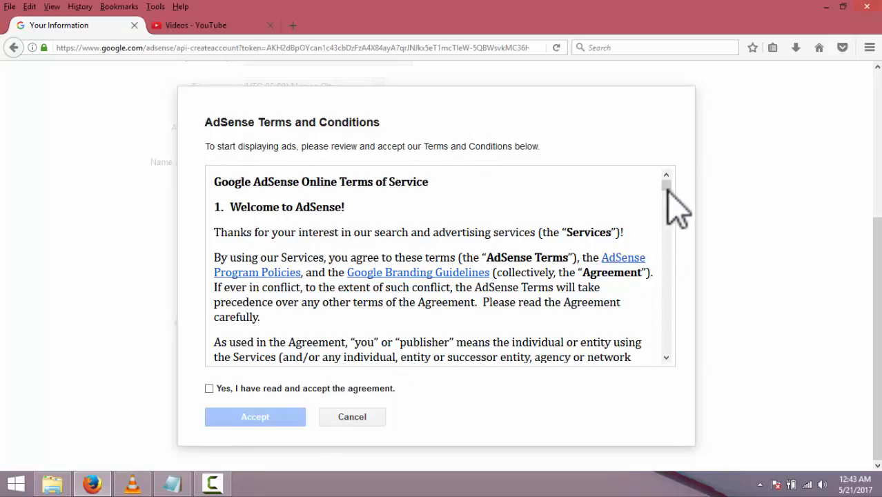
# Tick the agreement checkbox and accept the AdSense terms and conditions
pyautogui.moveTo(665, 181)
pyautogui.mouseDown()
pyautogui.moveTo(669, 360)
pyautogui.moveTo(645, 358)
pyautogui.mouseUp()
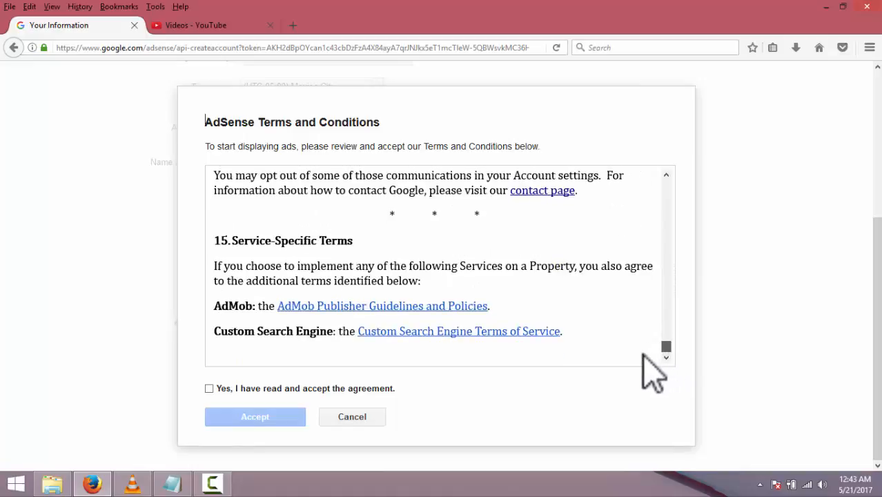
pyautogui.click(209, 388)
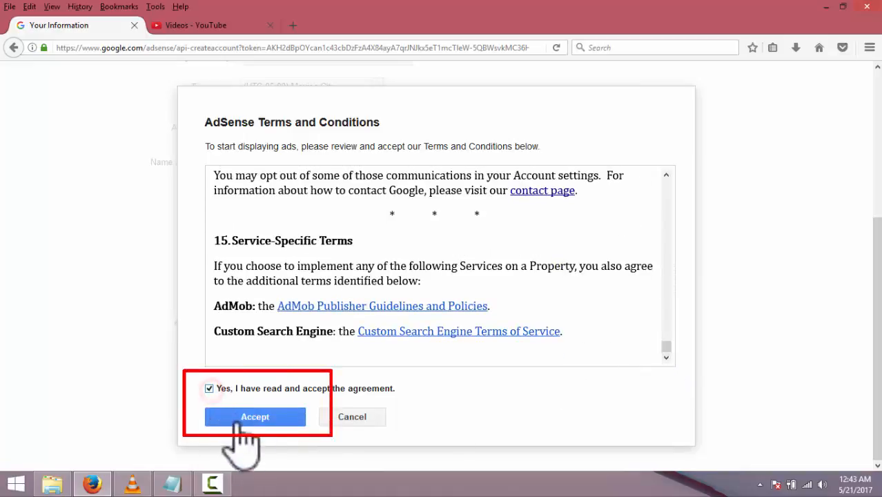
pyautogui.click(255, 417)
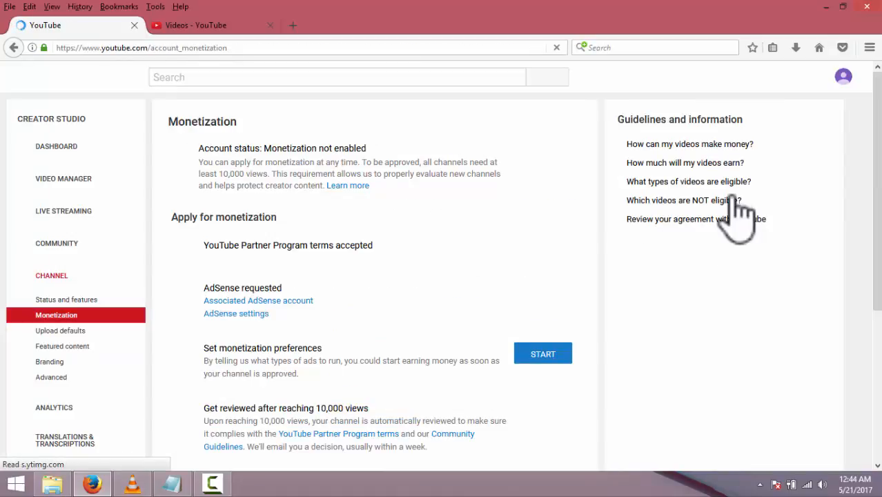
# Save monetization preferences with overlay, sponsored card and skippable video ads for all videos
pyautogui.click(543, 354)
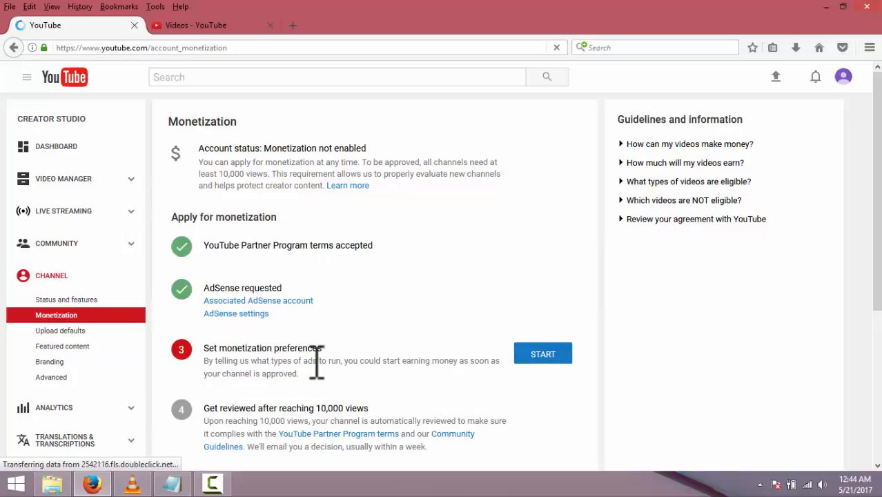
pyautogui.click(529, 355)
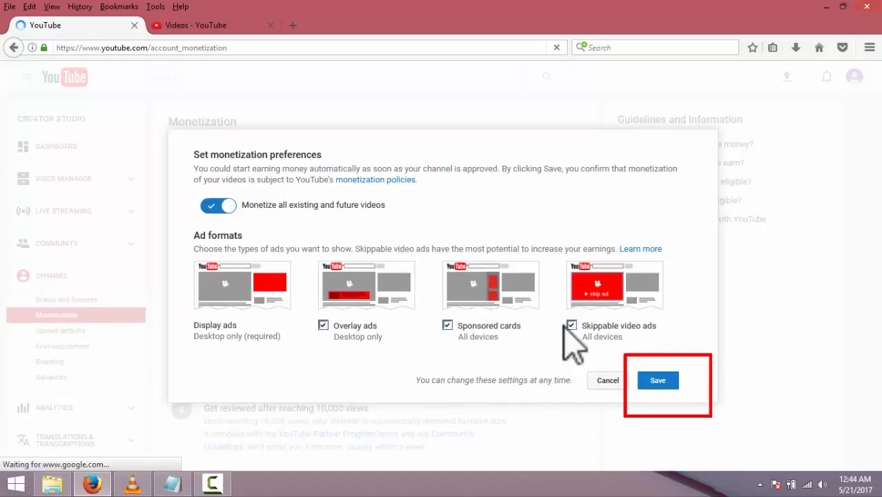
pyautogui.click(659, 381)
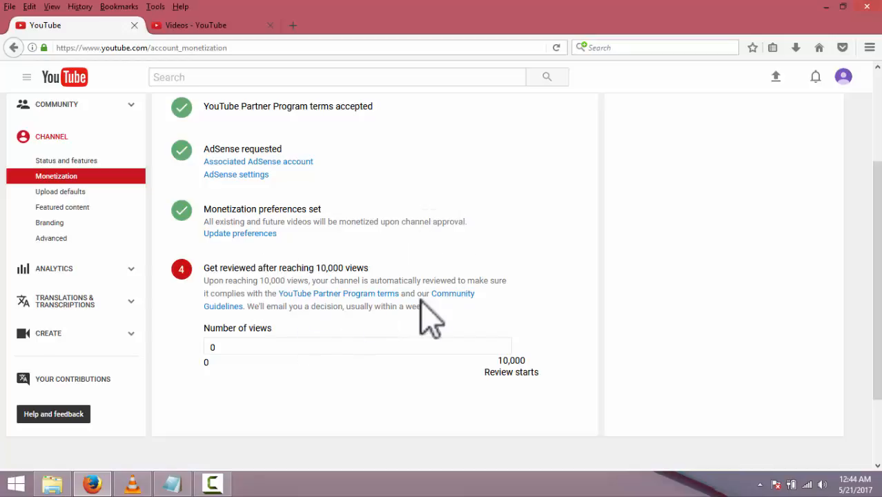
# Go from the channel's Advanced settings to the Creator Studio Dashboard
pyautogui.click(59, 238)
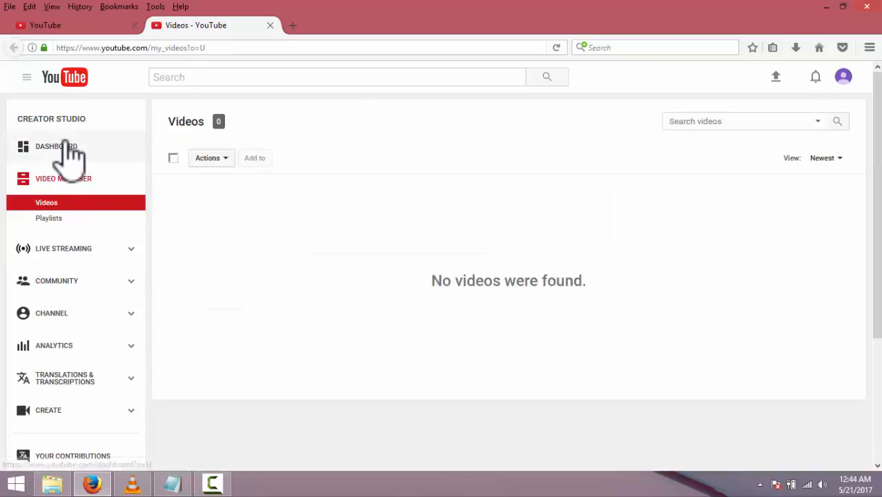
pyautogui.click(62, 144)
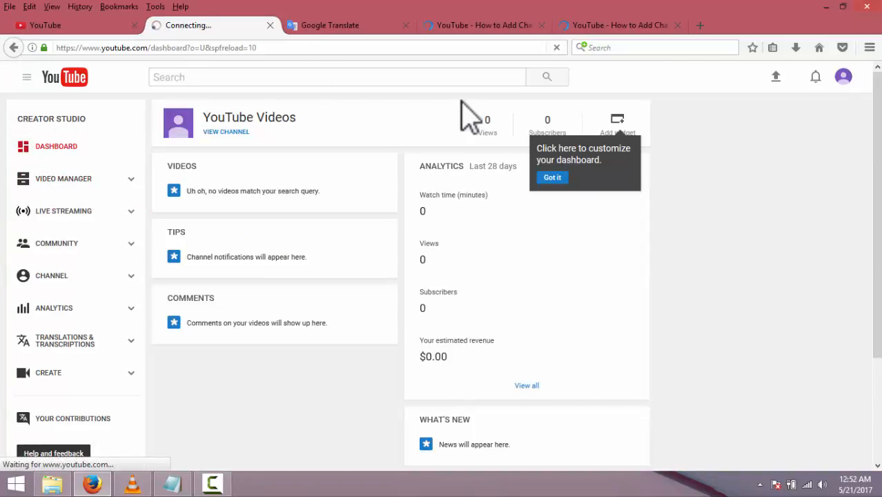